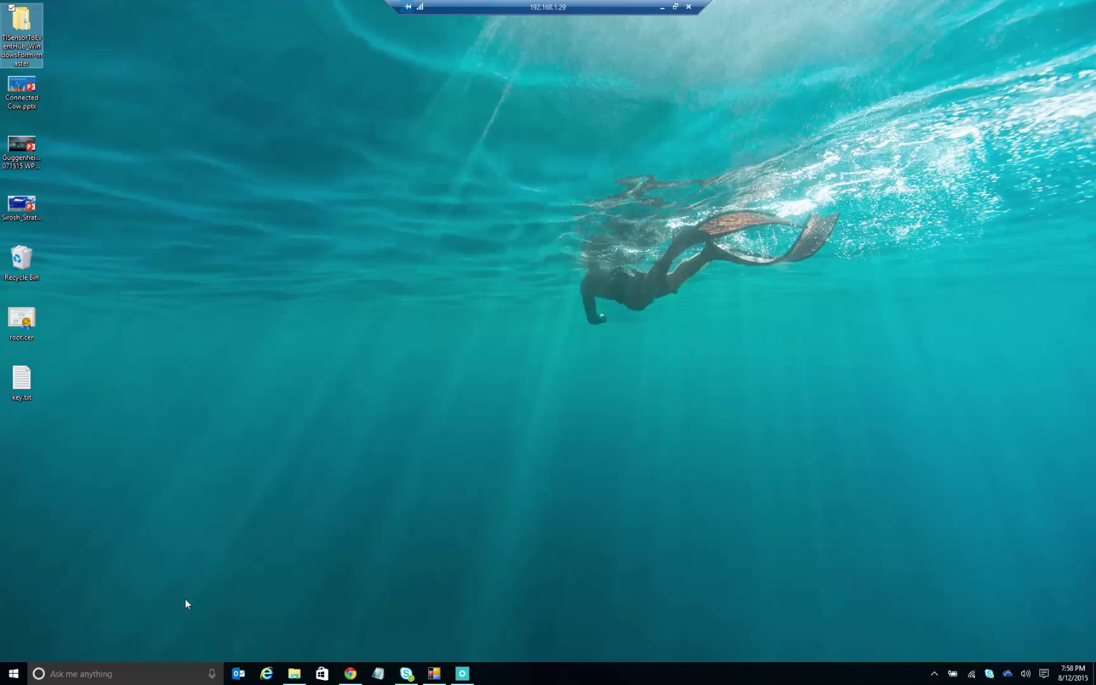
- Check the SensorTag's connection in the Bluetooth device settings, minimise them and bring up the other running app
left_click(580, 546)
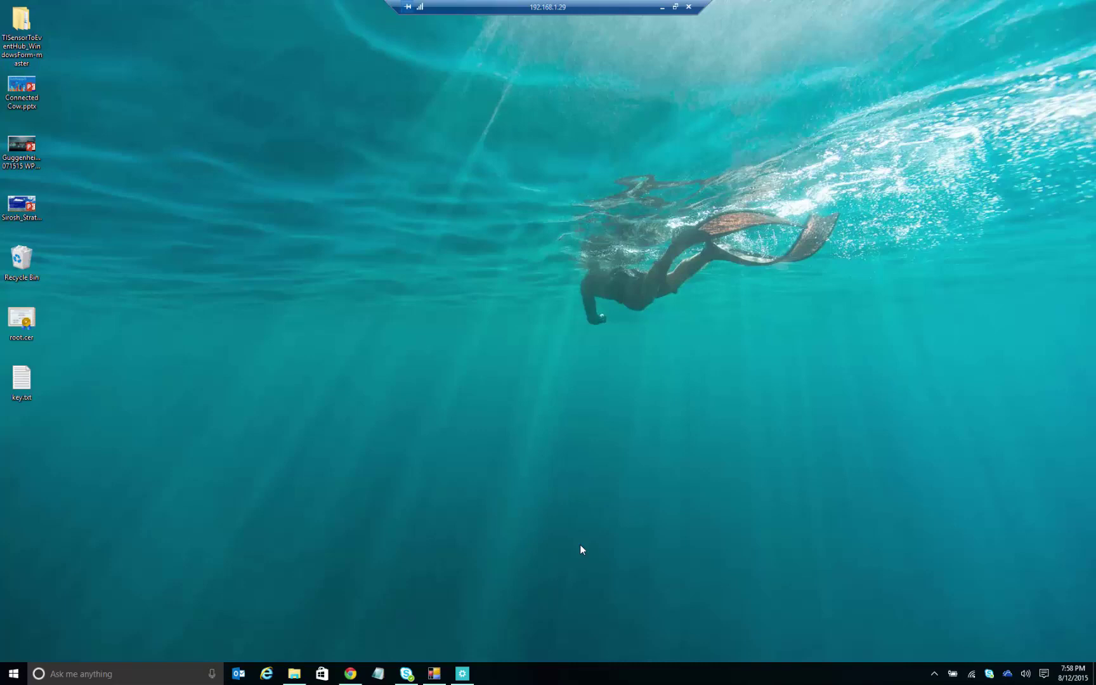
left_click(464, 674)
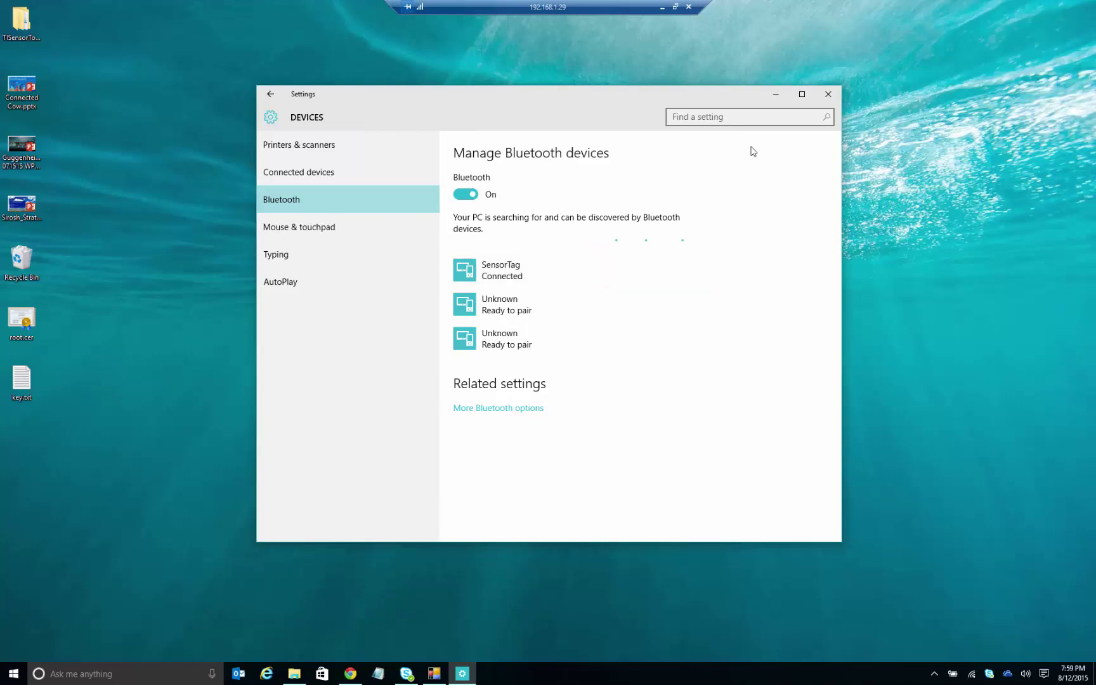
left_click(775, 96)
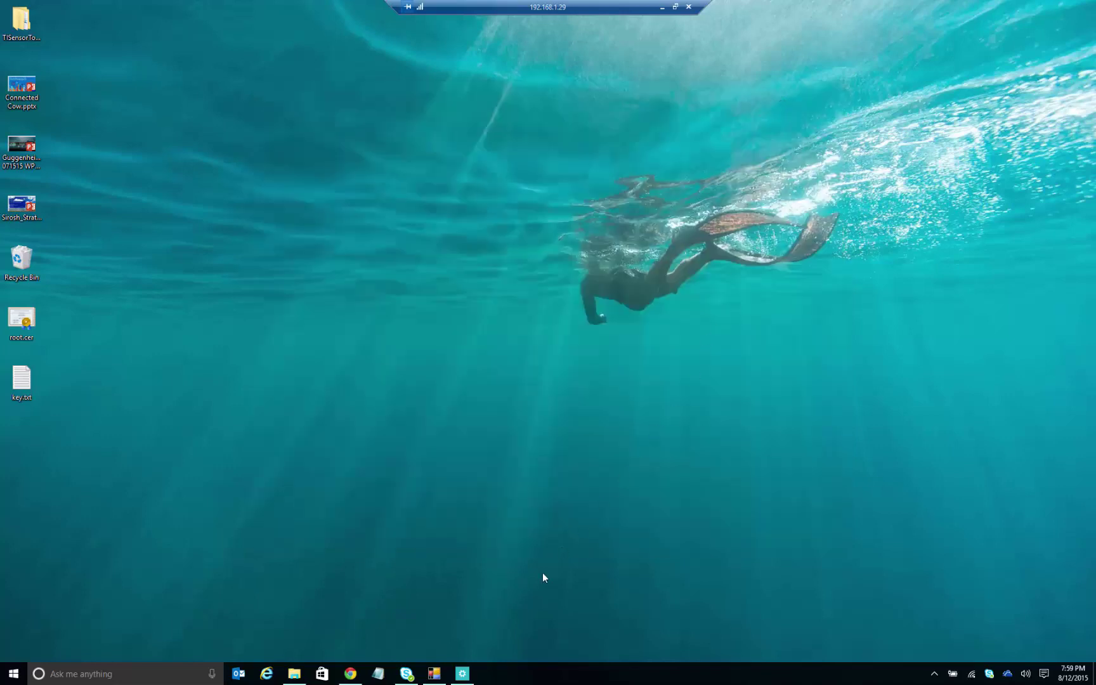
left_click(435, 672)
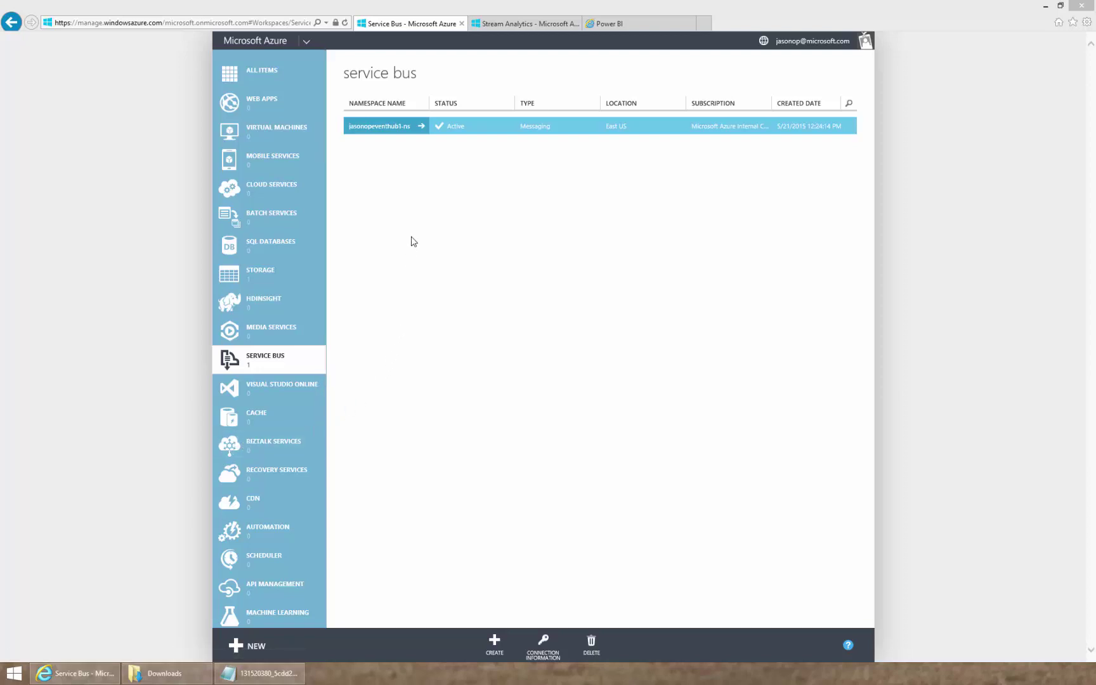
- Open the dashboard of the event hub inside the Service Bus namespace
left_click(422, 130)
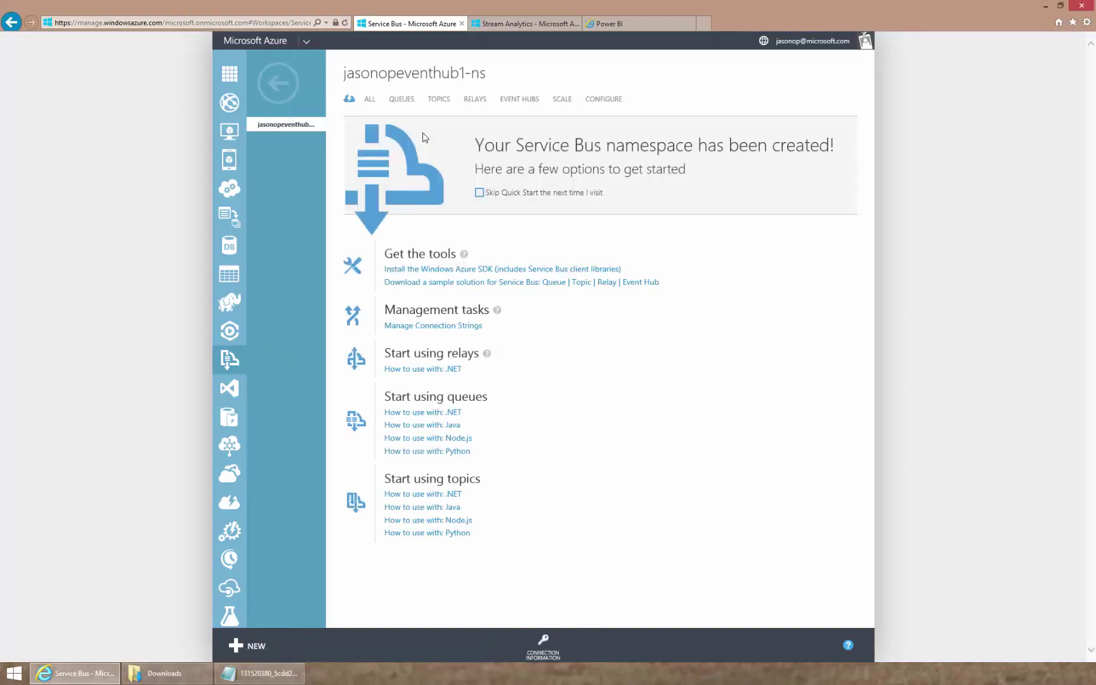
left_click(531, 99)
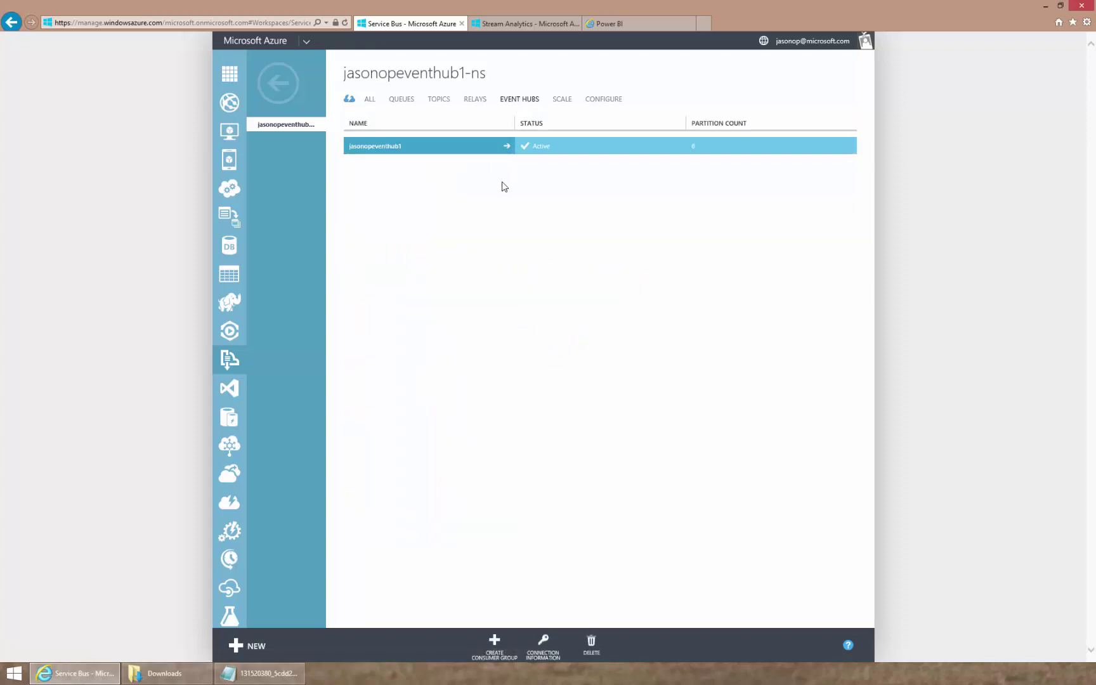
left_click(509, 150)
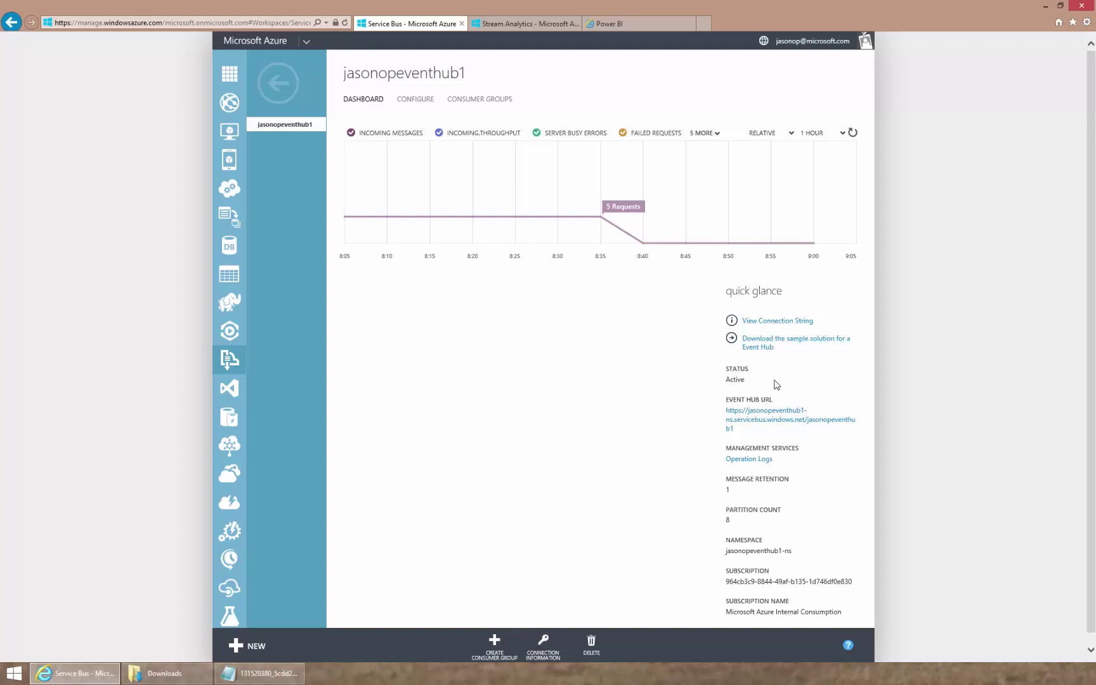
- Inspect the event hub's connection string, and view its configuration with the shared access policies
left_click(784, 325)
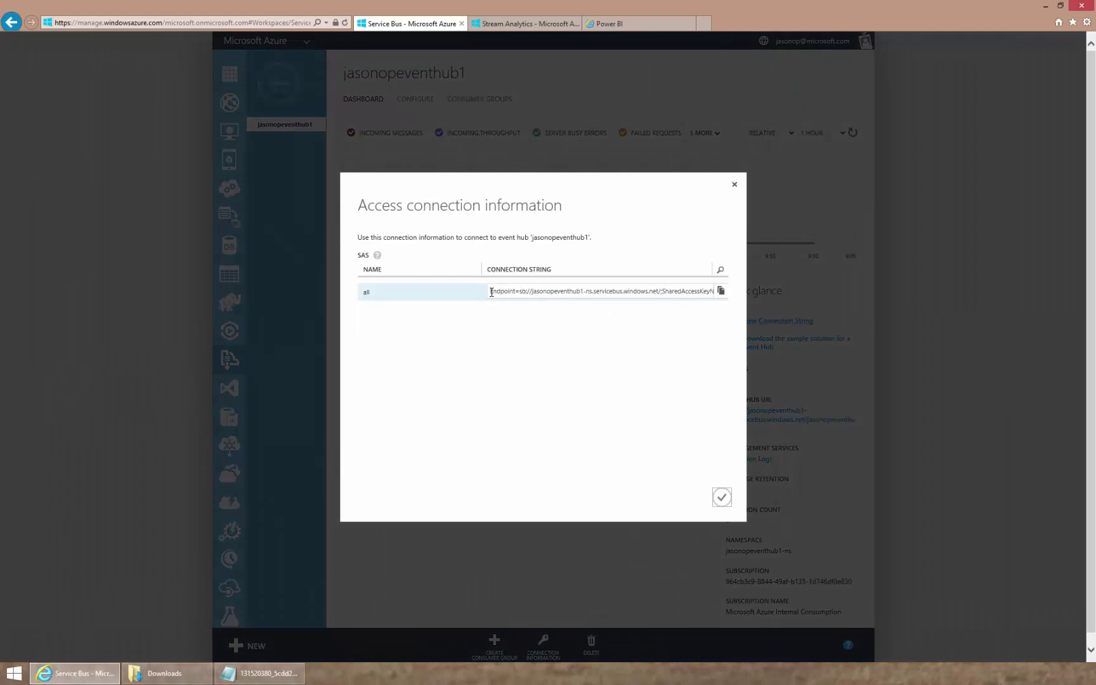
left_click_drag(495, 294, 717, 293)
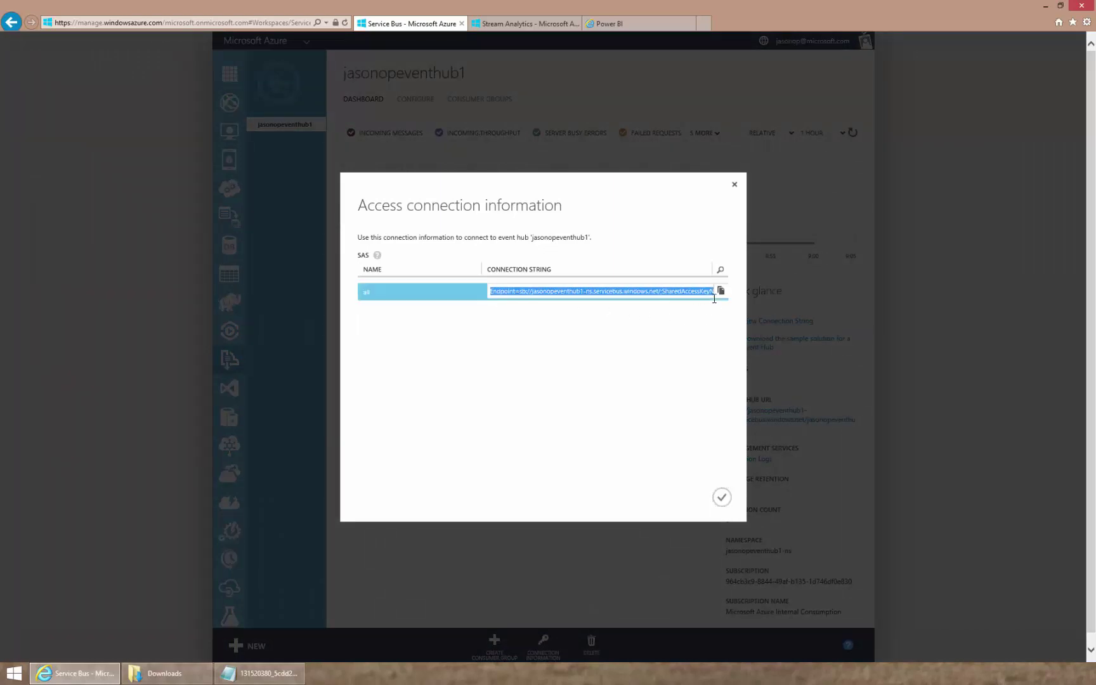
left_click(733, 187)
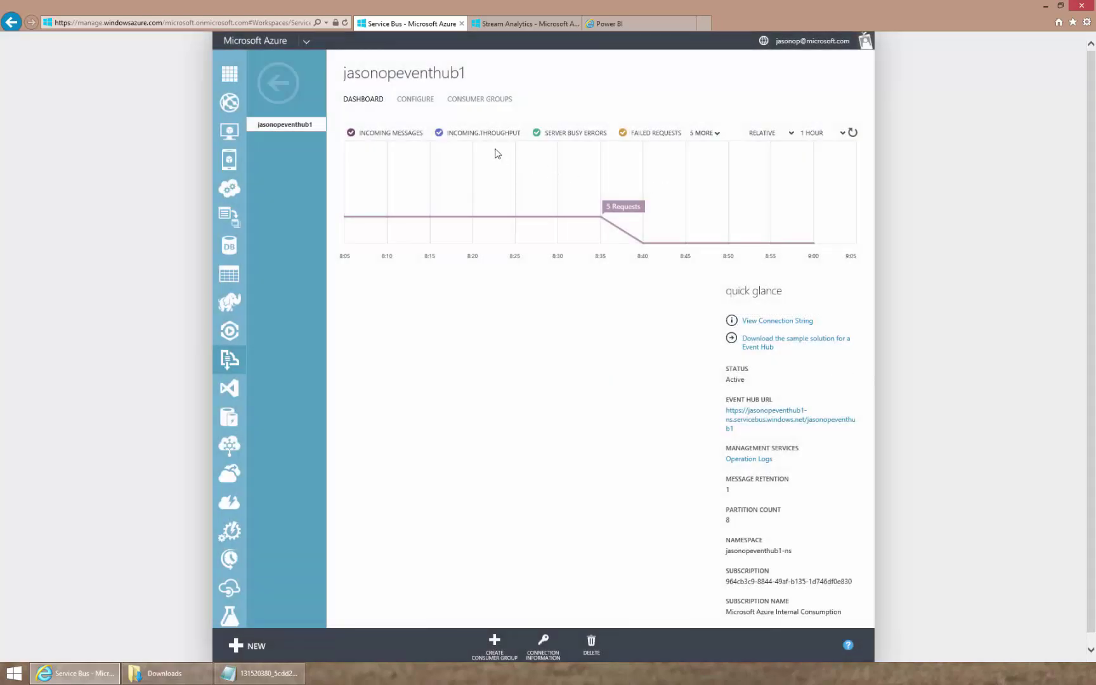
left_click(428, 106)
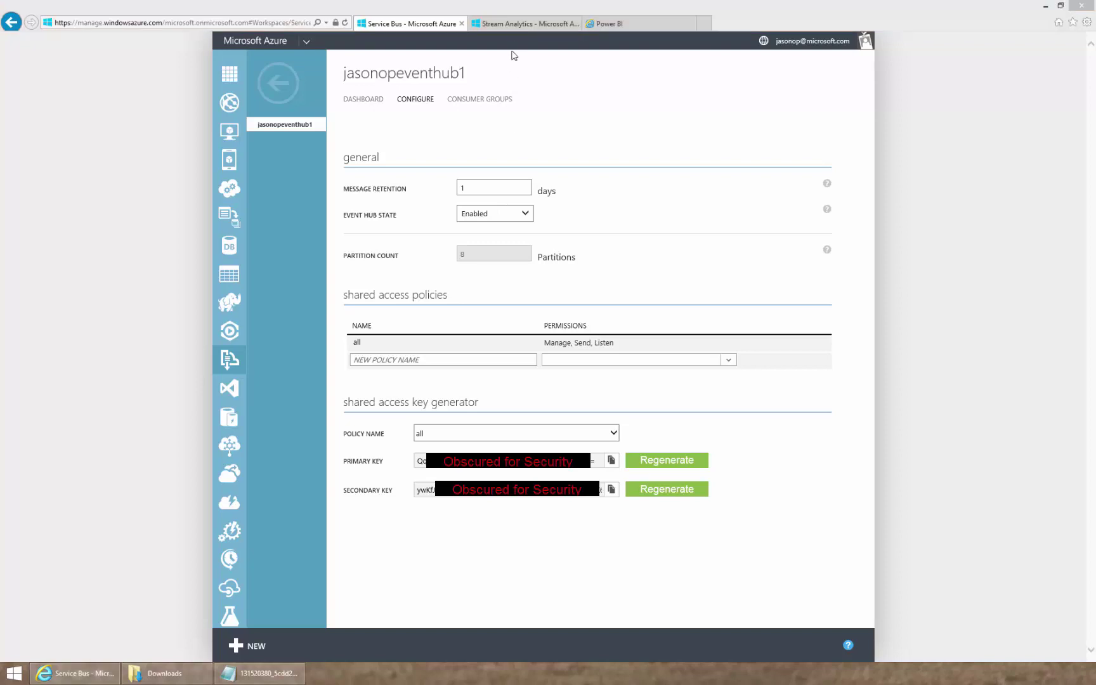
- Open the dashboard of the running Stream Analytics job to review its metrics
left_click(518, 23)
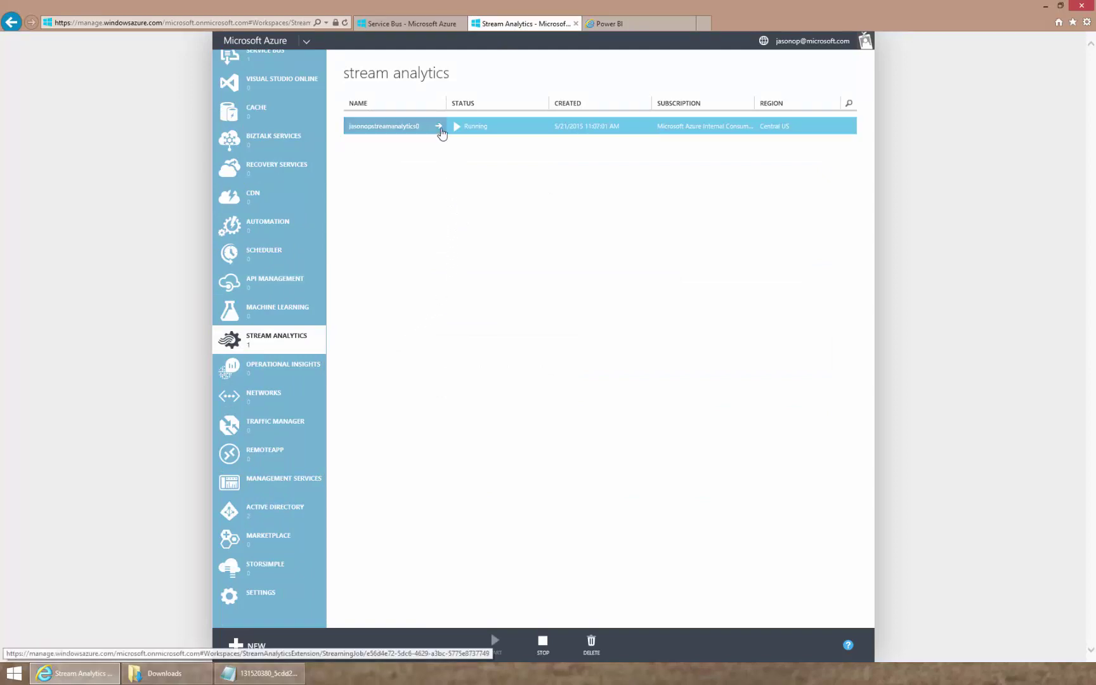
left_click(439, 127)
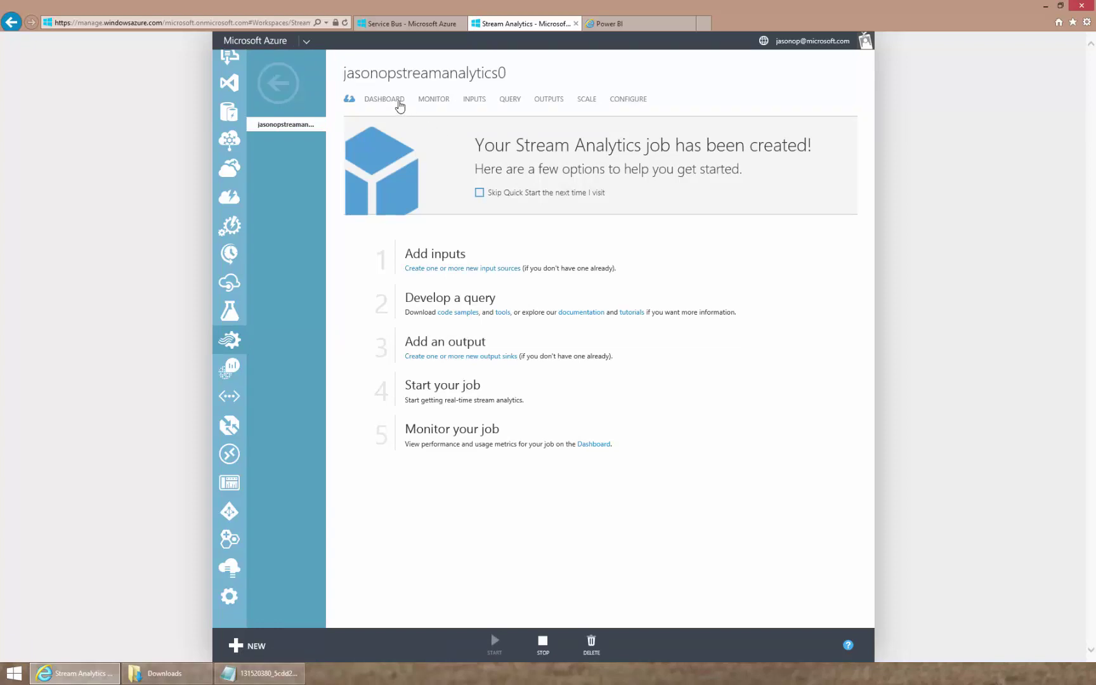
left_click(399, 101)
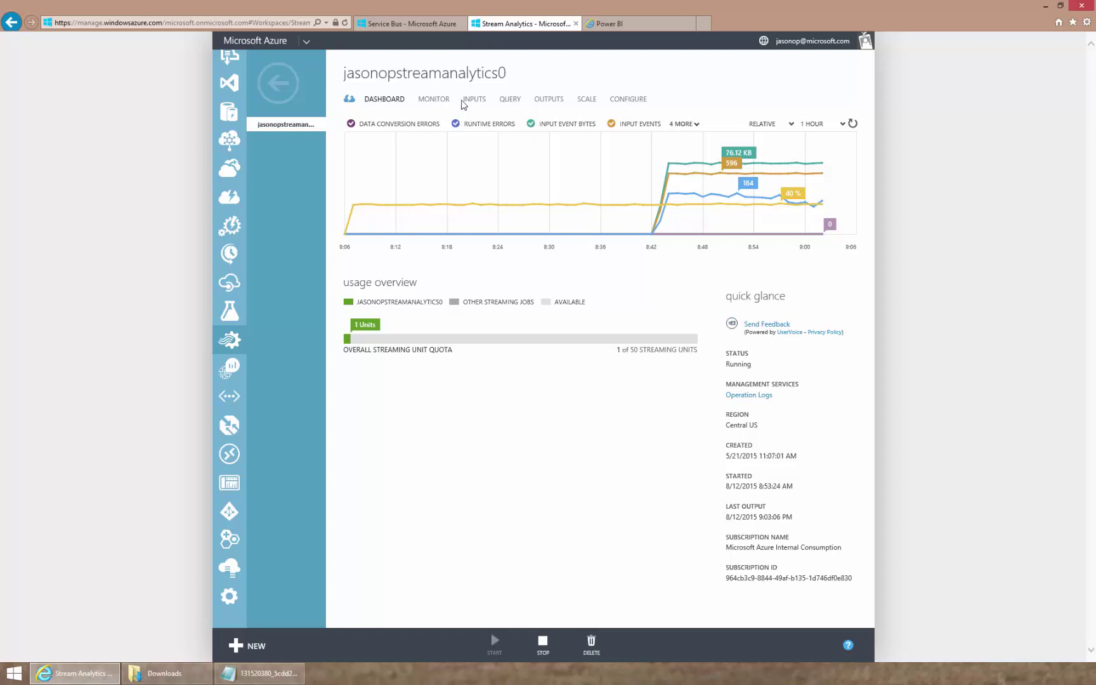
- Examine the settings of the job's eventhubinput input, including the event hub name, and return to the inputs list
left_click(470, 103)
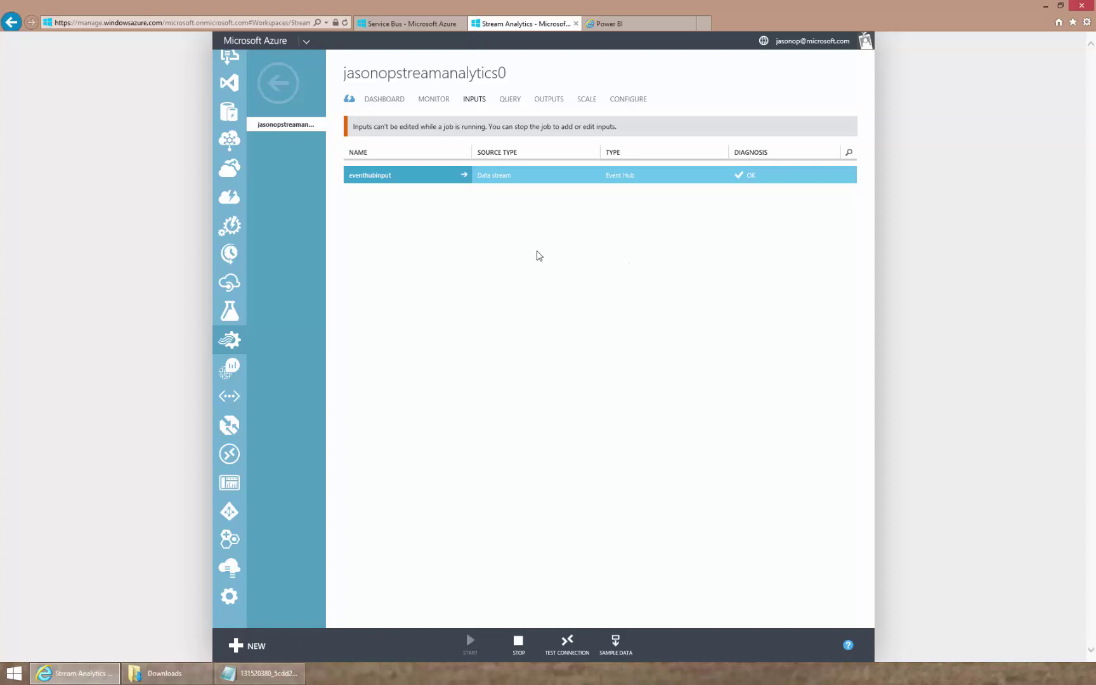
left_click(465, 182)
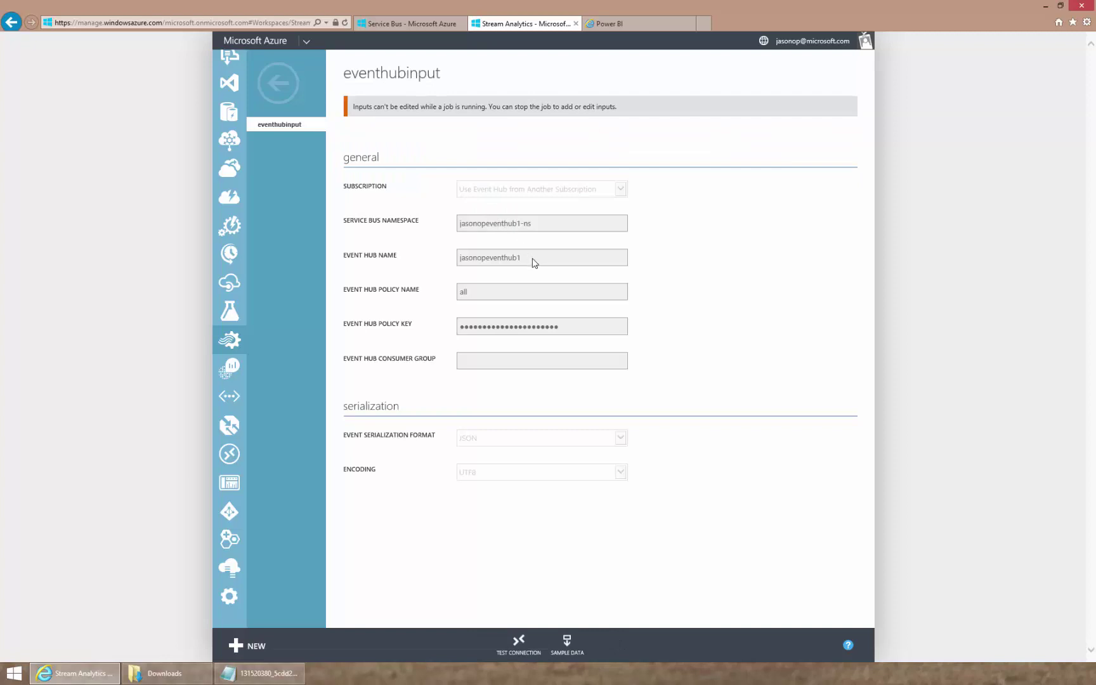
left_click_drag(530, 260, 458, 263)
left_click(279, 96)
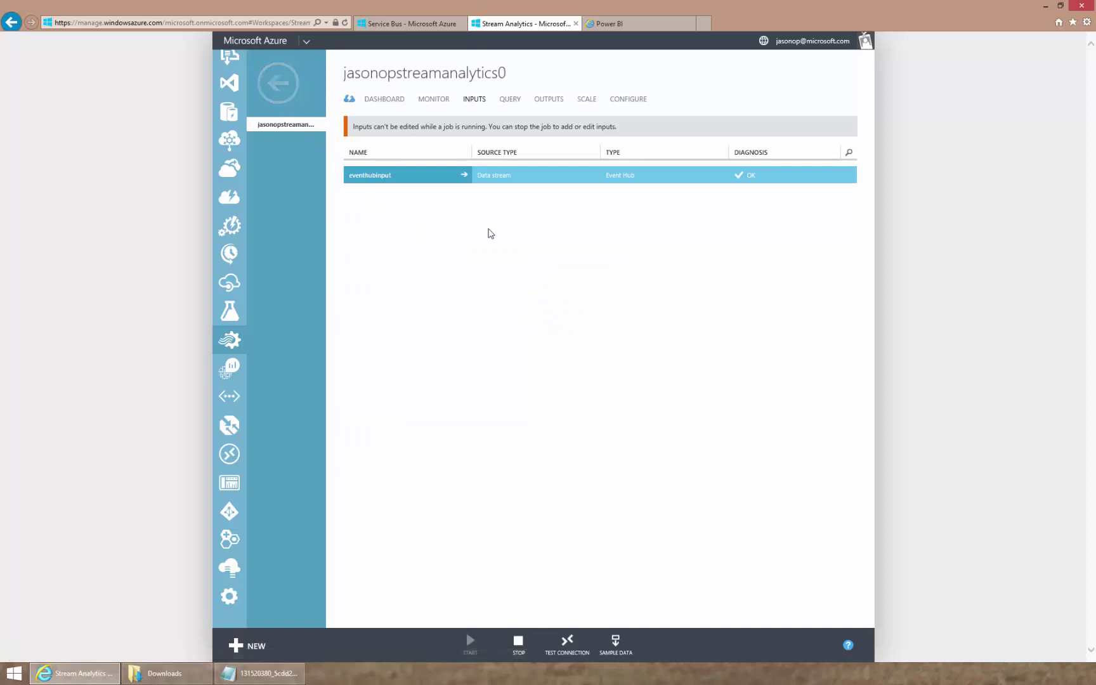
- Review the Stream Analytics job's query and the settings of its output-powerbi output
left_click(509, 103)
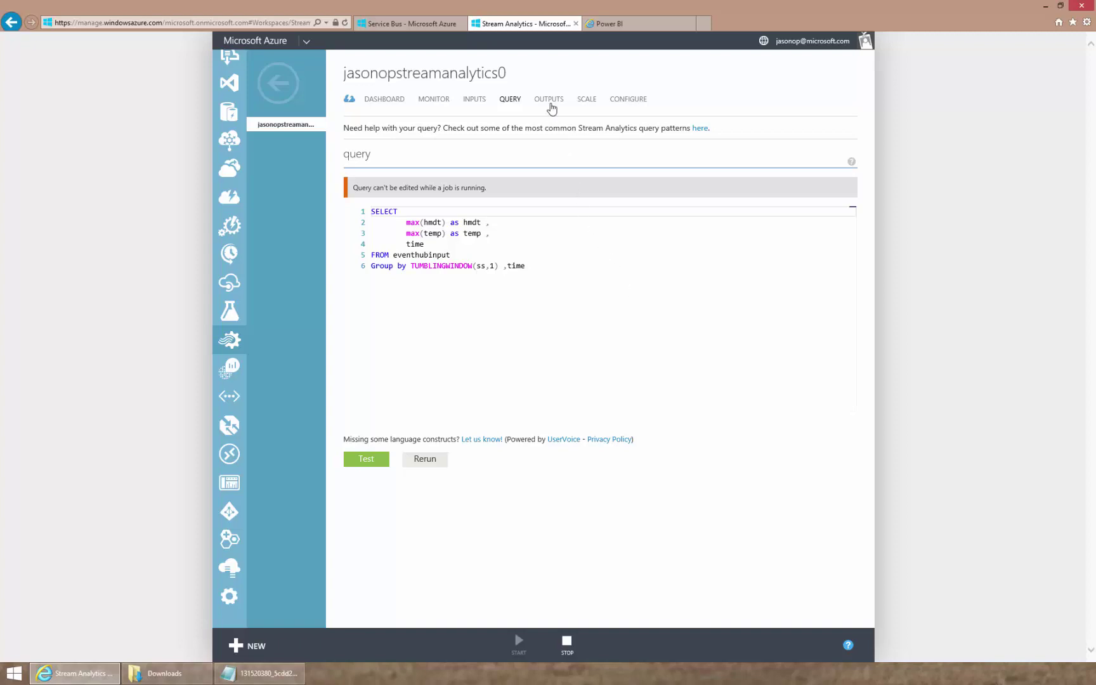
left_click(549, 103)
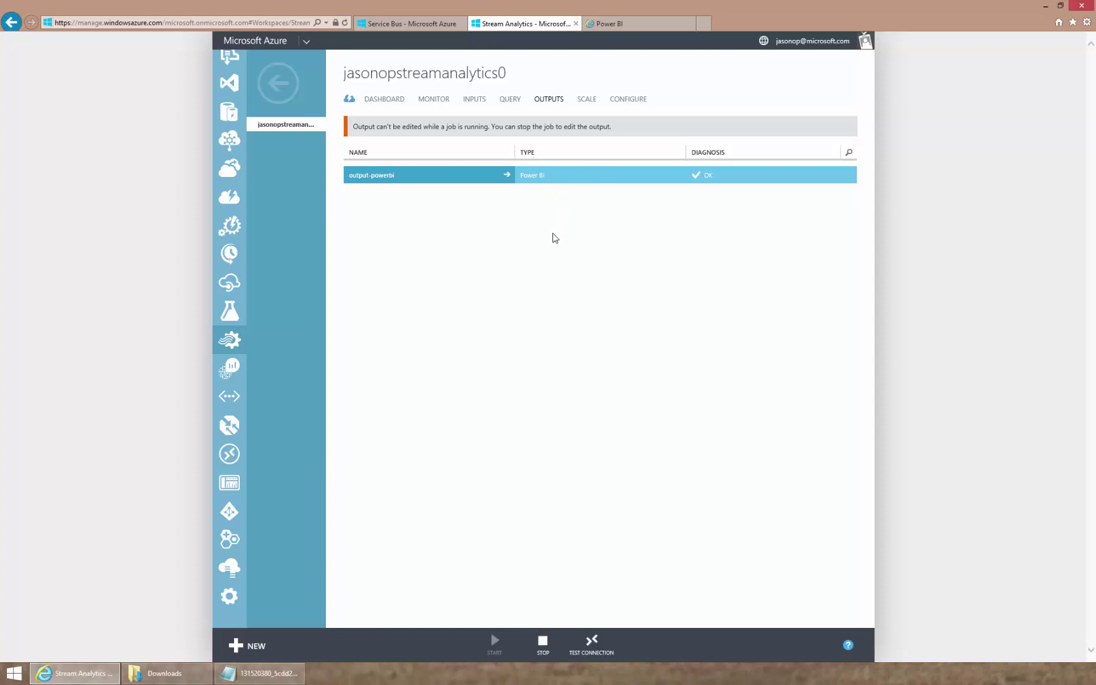
left_click(506, 177)
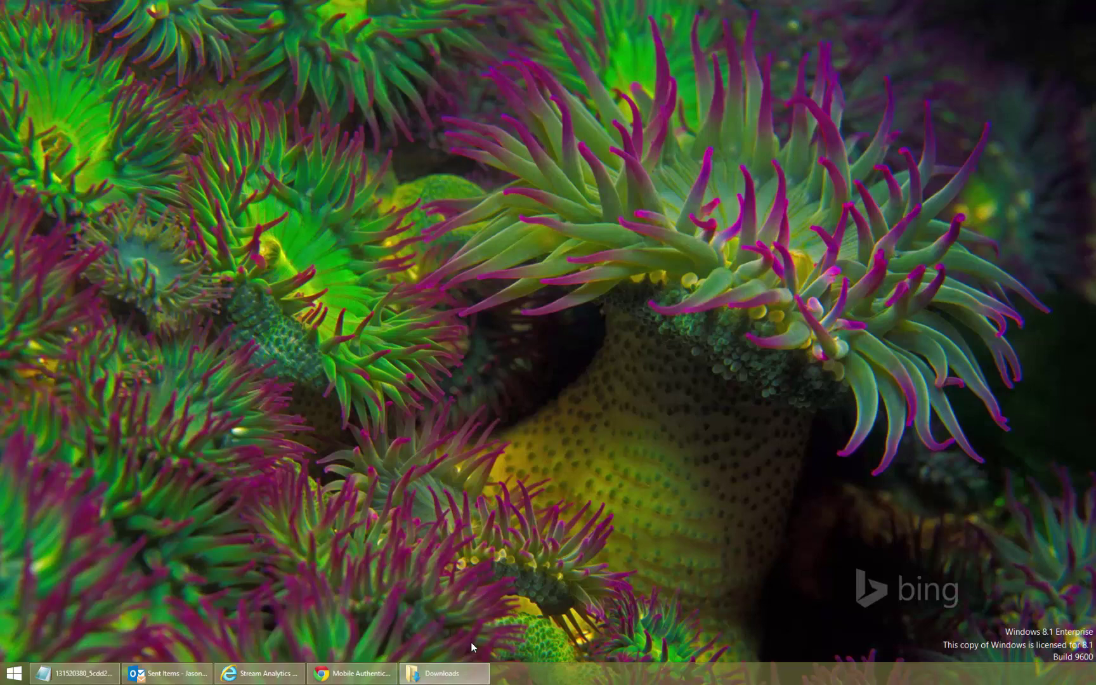
- Open the sensorblob container of the Azure storage account to see its blobs
left_click(444, 673)
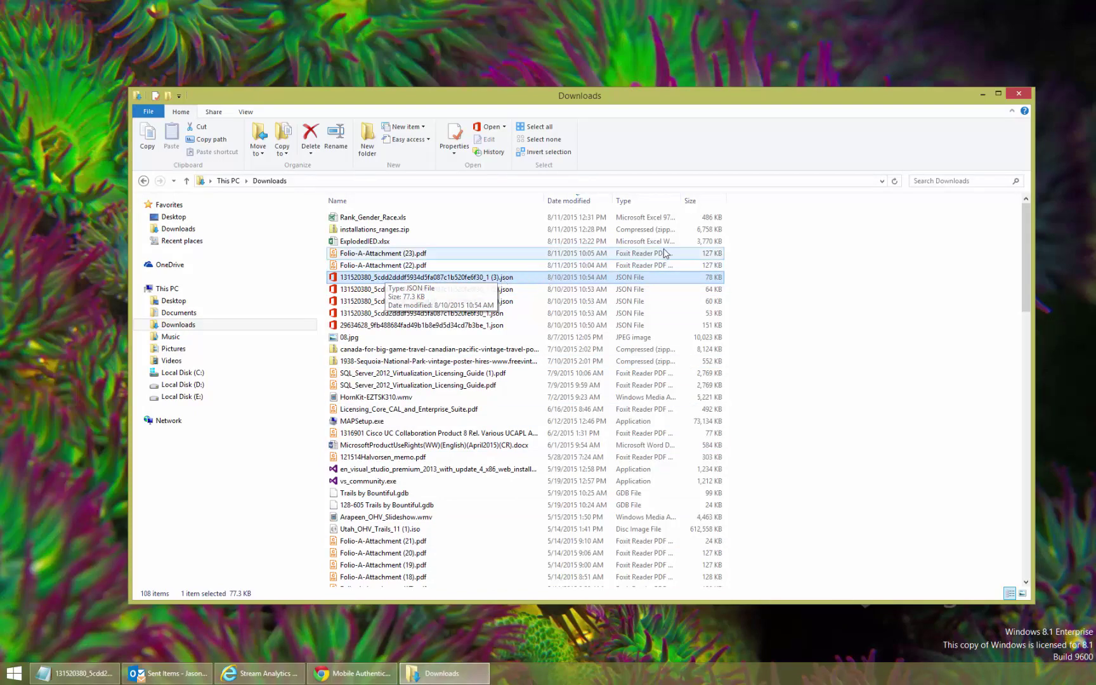
left_click(981, 95)
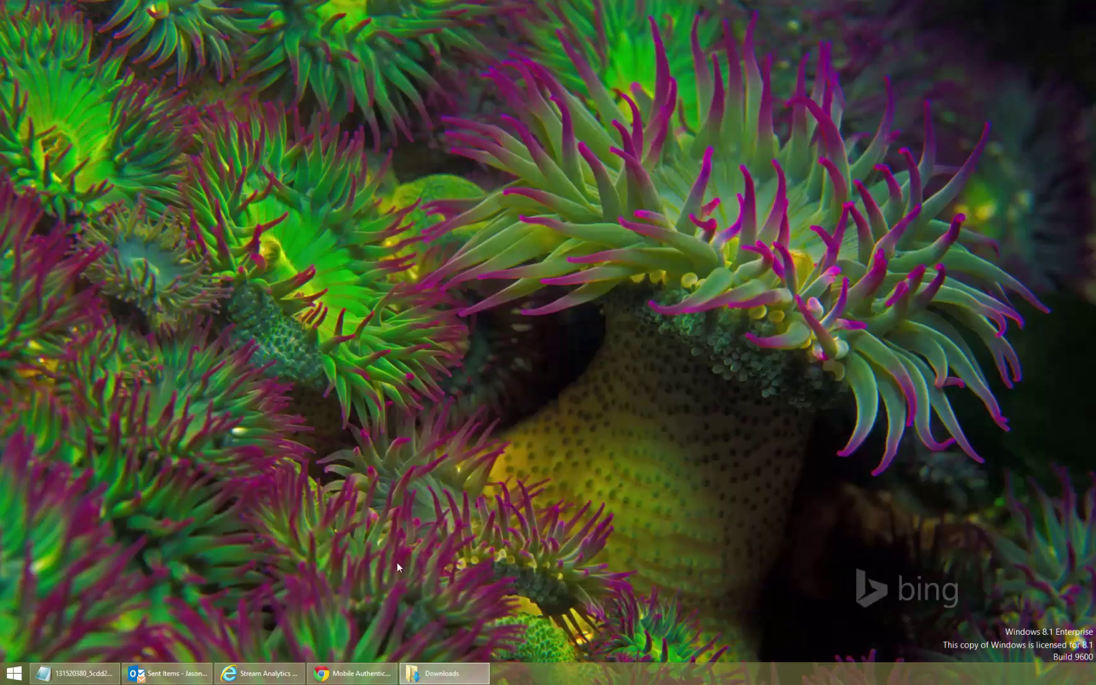
left_click(260, 672)
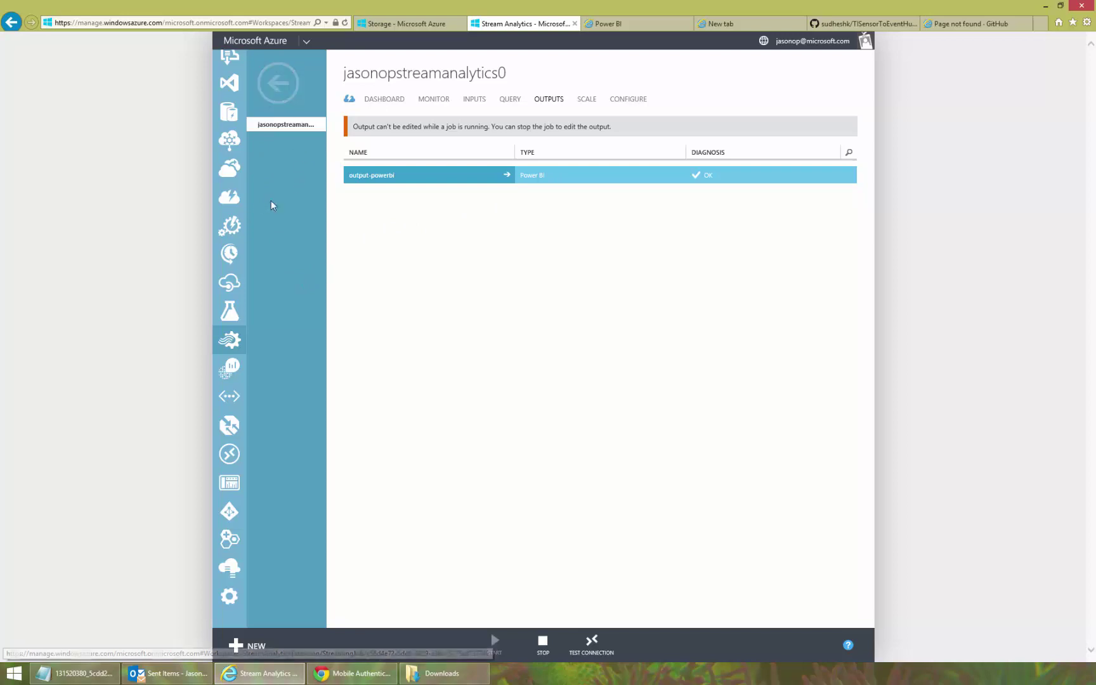
left_click(263, 124)
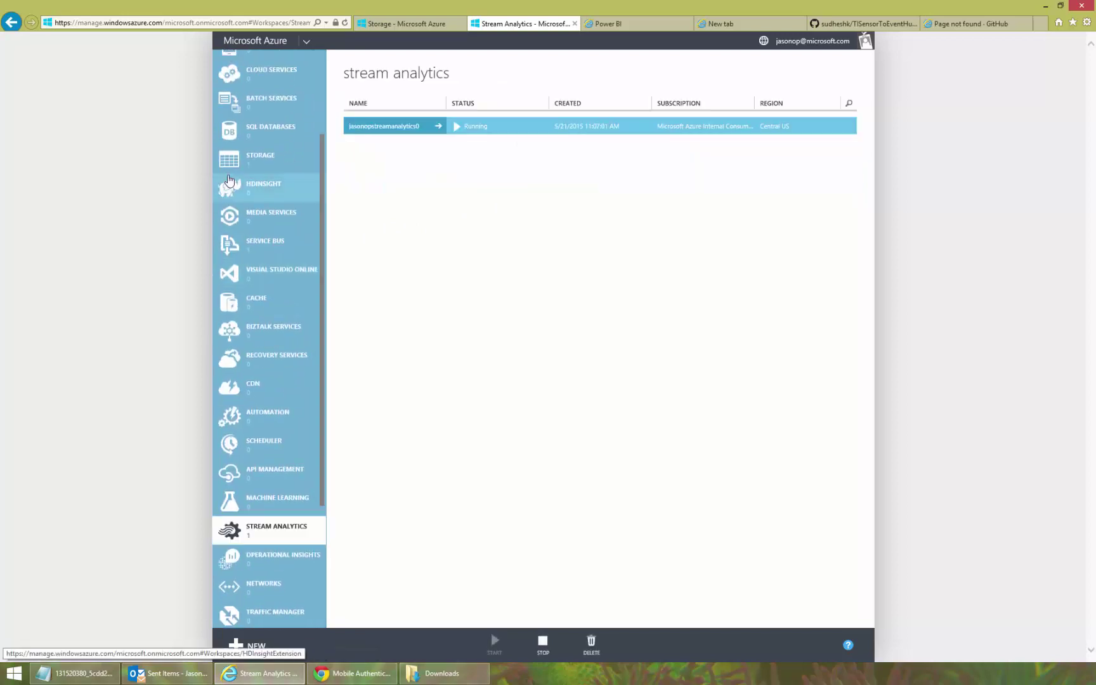
left_click(311, 147)
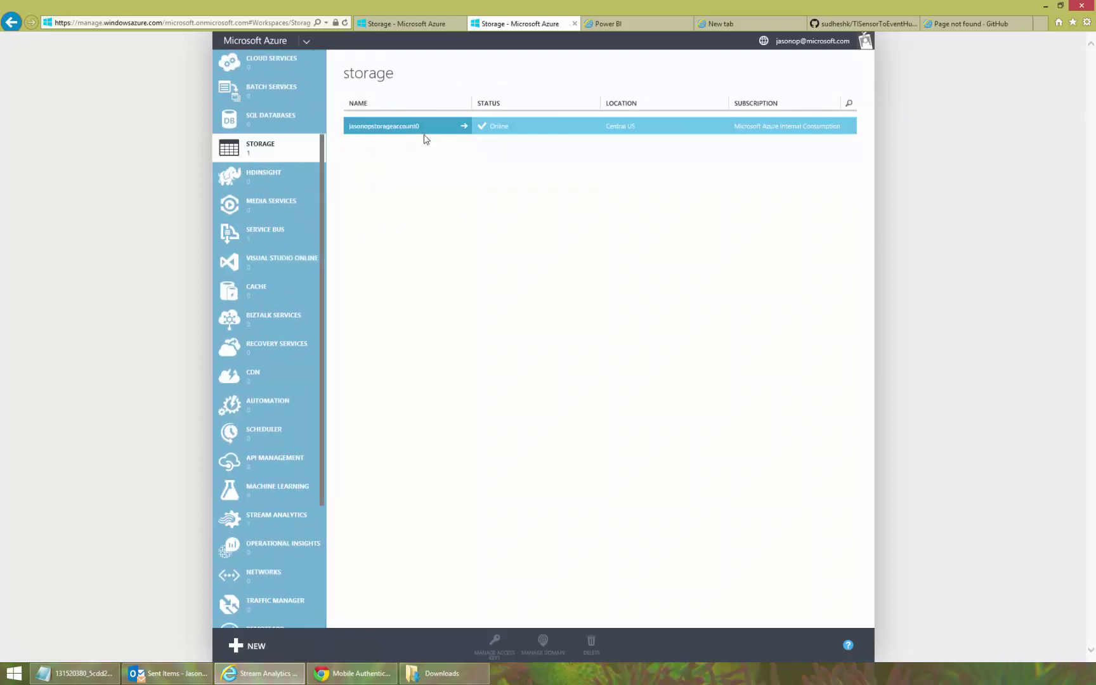
left_click(464, 128)
left_click(523, 104)
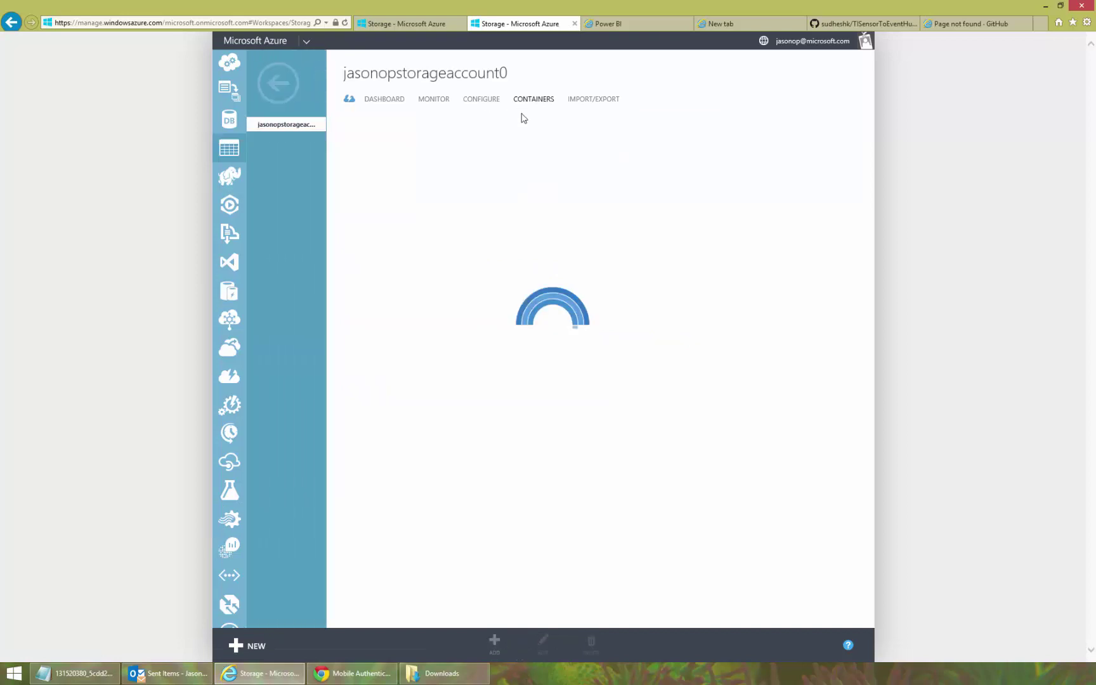
left_click(507, 149)
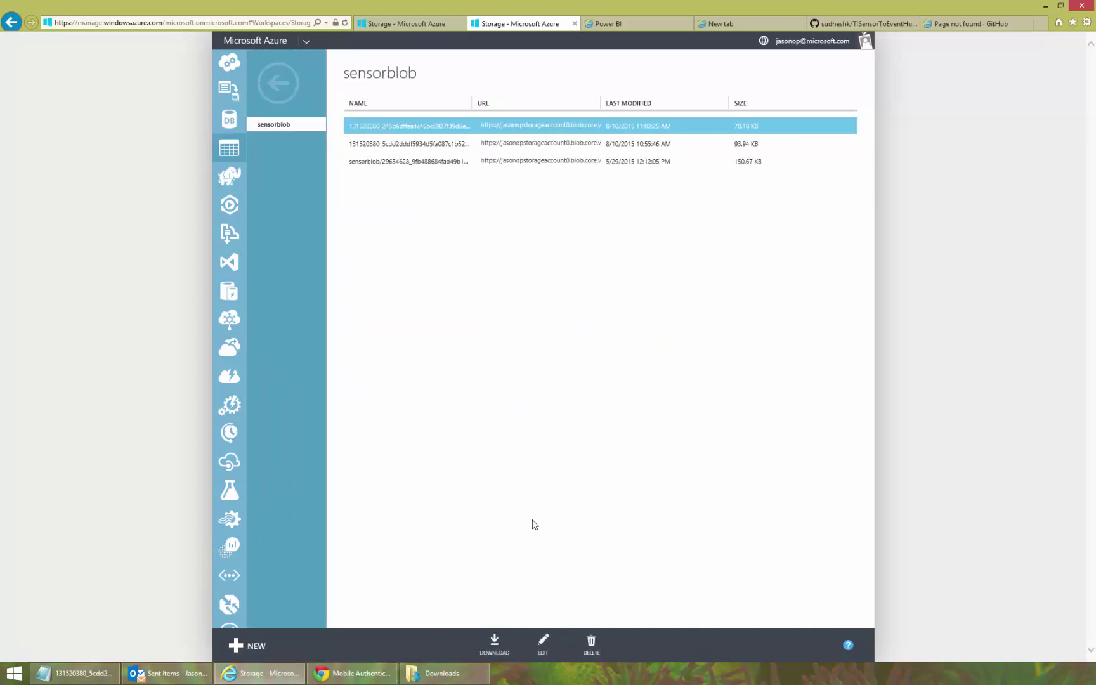
- Download the topmost blob in sensorblob, and open the JSON file ending in "_1 (3)" from the Downloads folder in Notepad
left_click(494, 646)
left_click(441, 673)
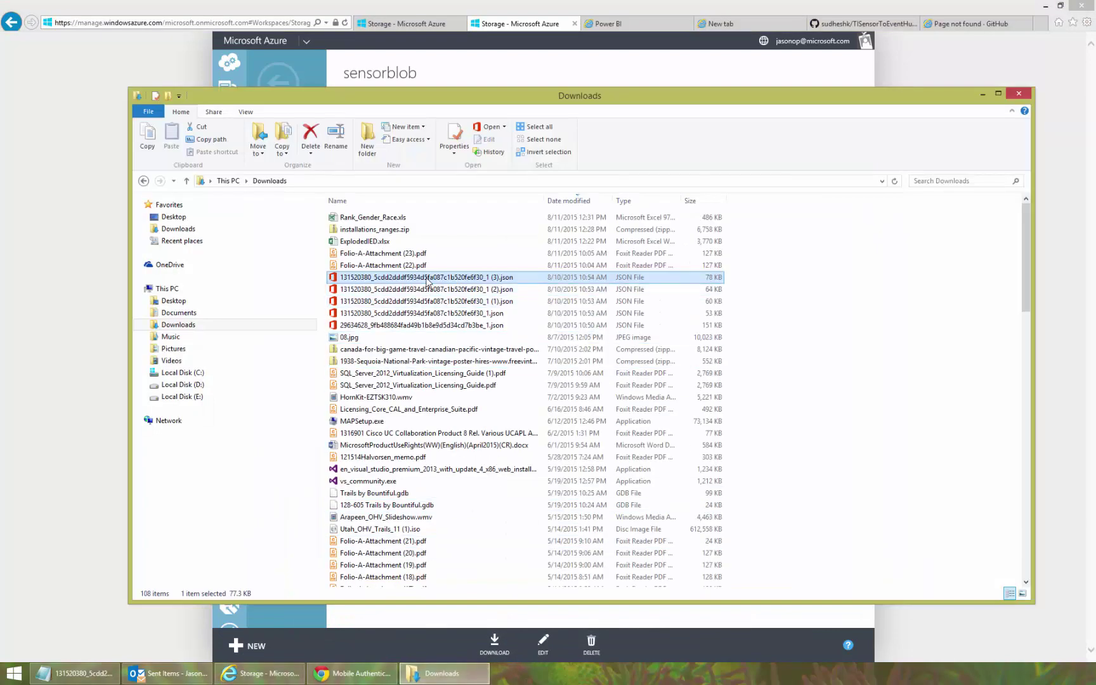
right_click(427, 281)
mouse_move(466, 309)
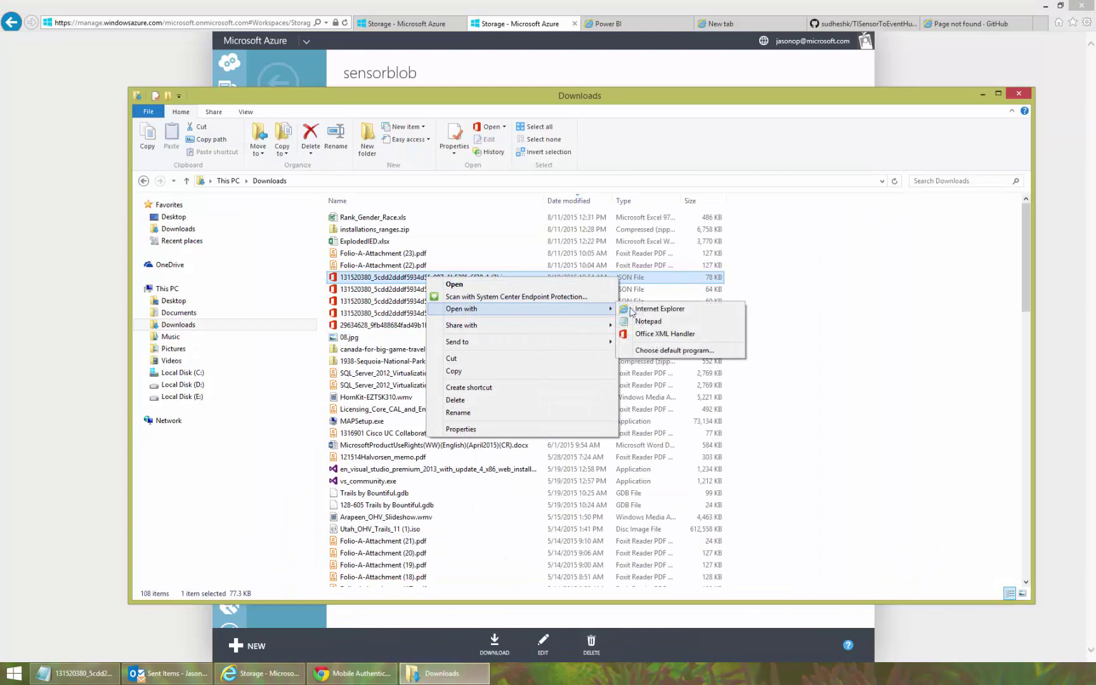
left_click(666, 322)
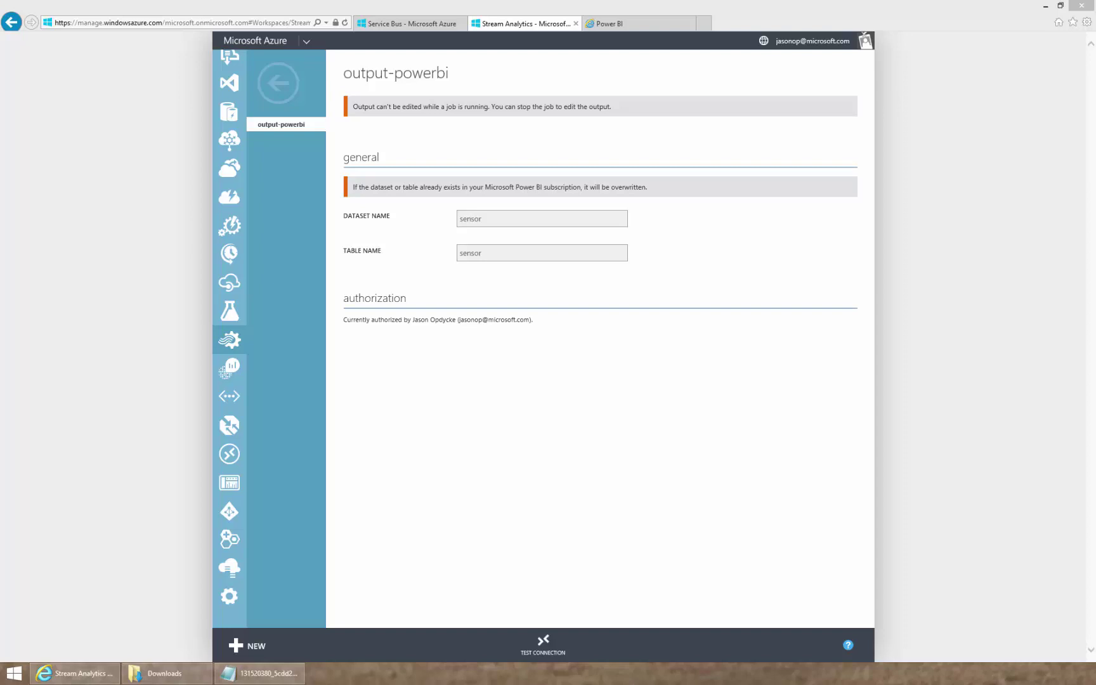
- Switch to Power BI and open the blank Page 4 of the sensor report for editing
left_click(634, 24)
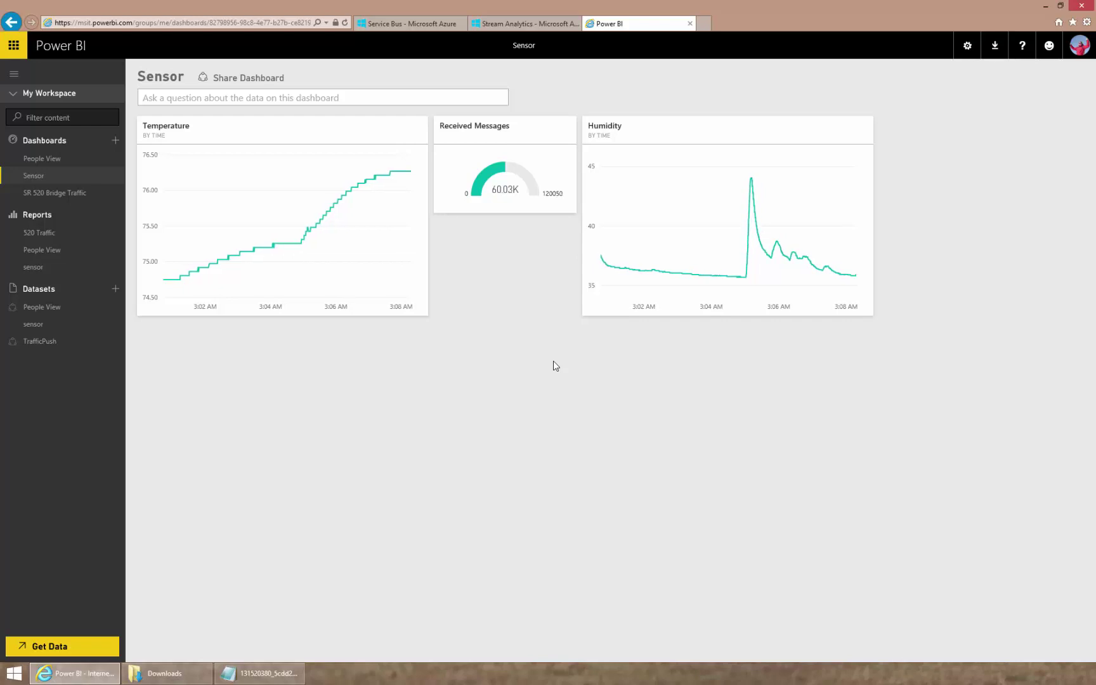
left_click(50, 270)
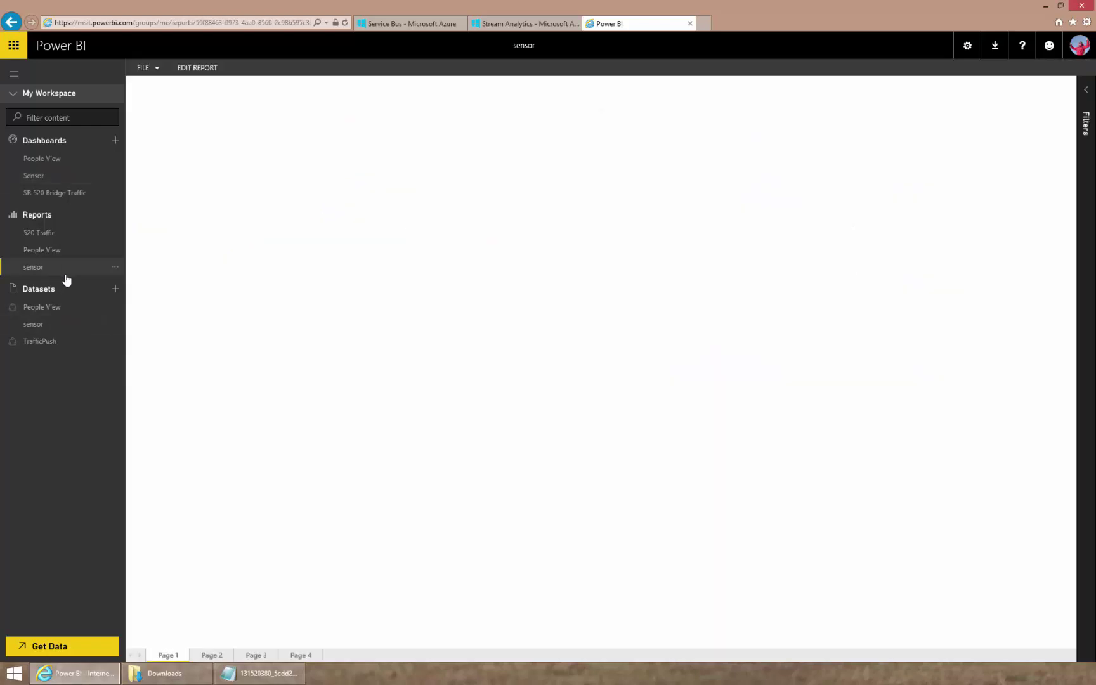
left_click(304, 659)
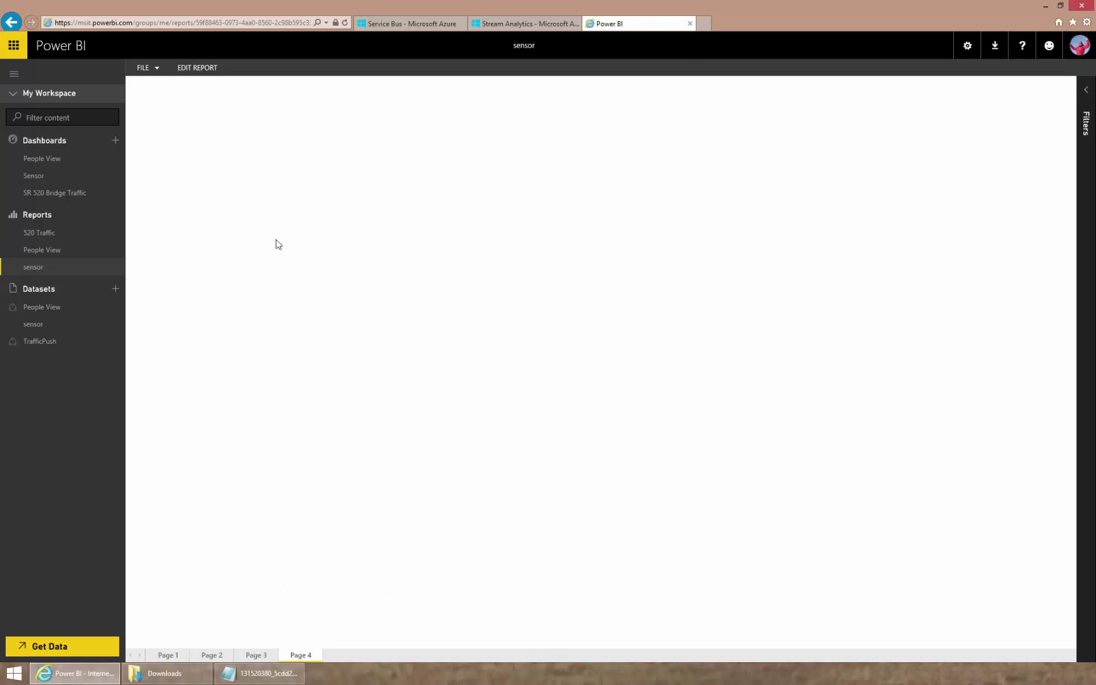
left_click(184, 70)
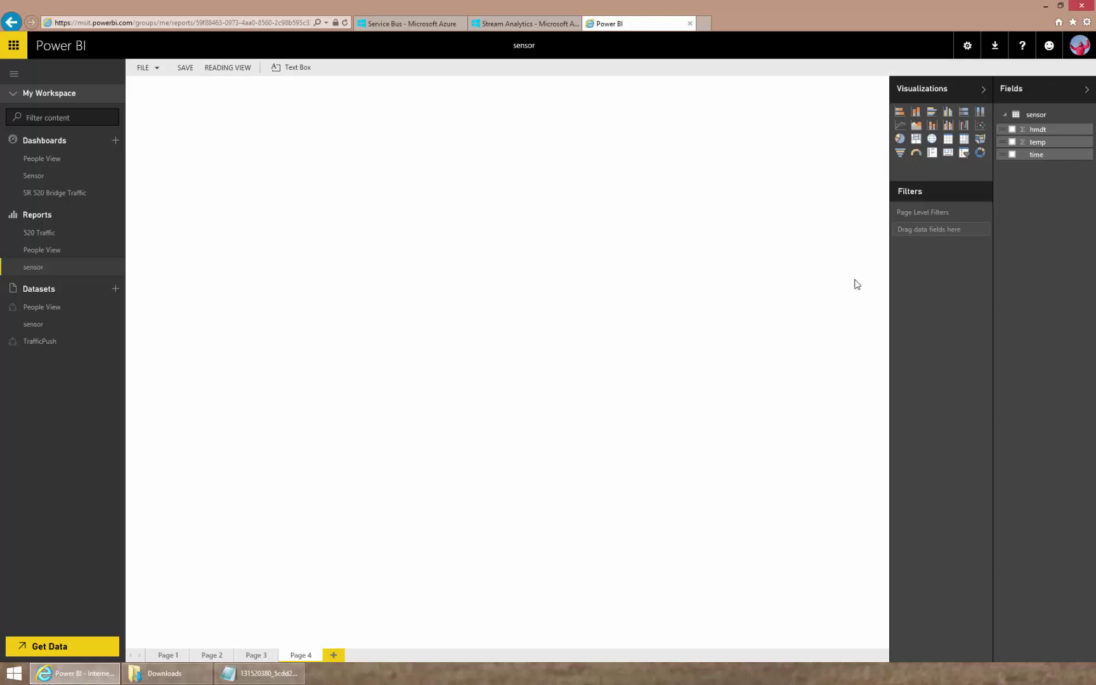
- Add a gauge visual showing the Maximum of the temp field to Page 4, and save the report
left_click(1012, 144)
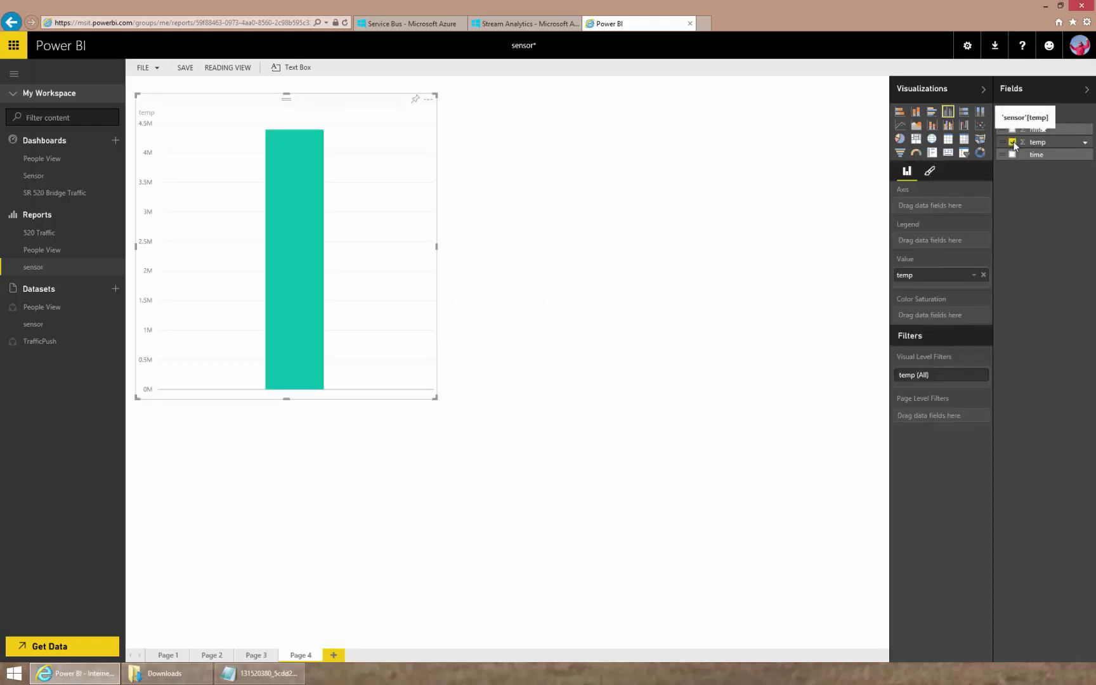
left_click(916, 154)
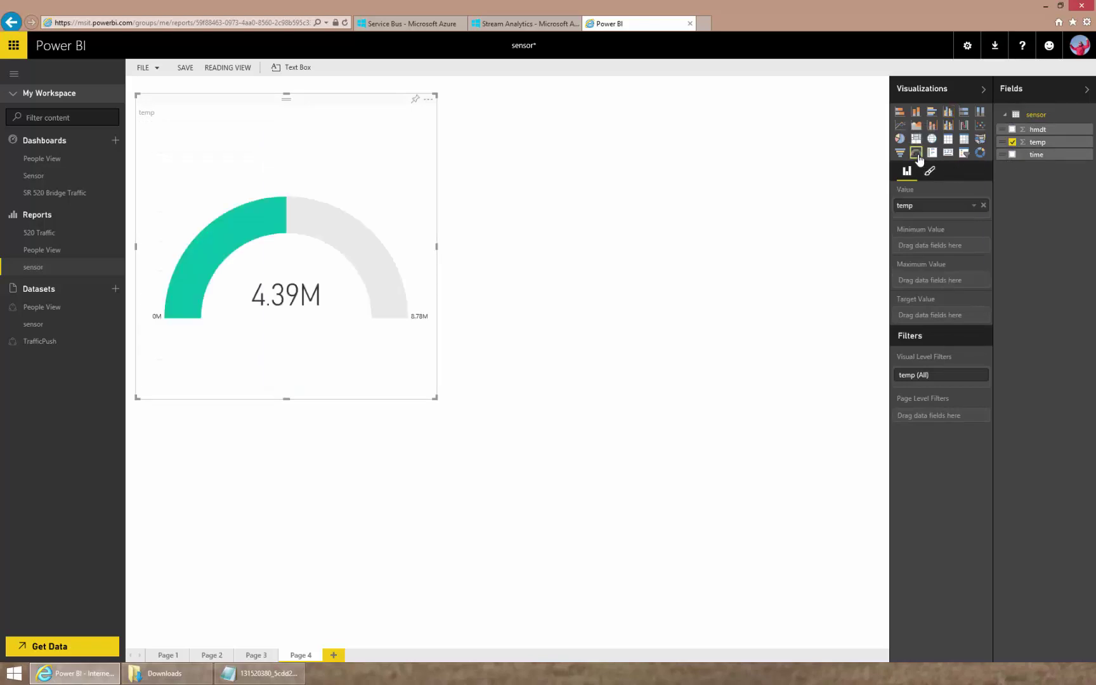
left_click(973, 207)
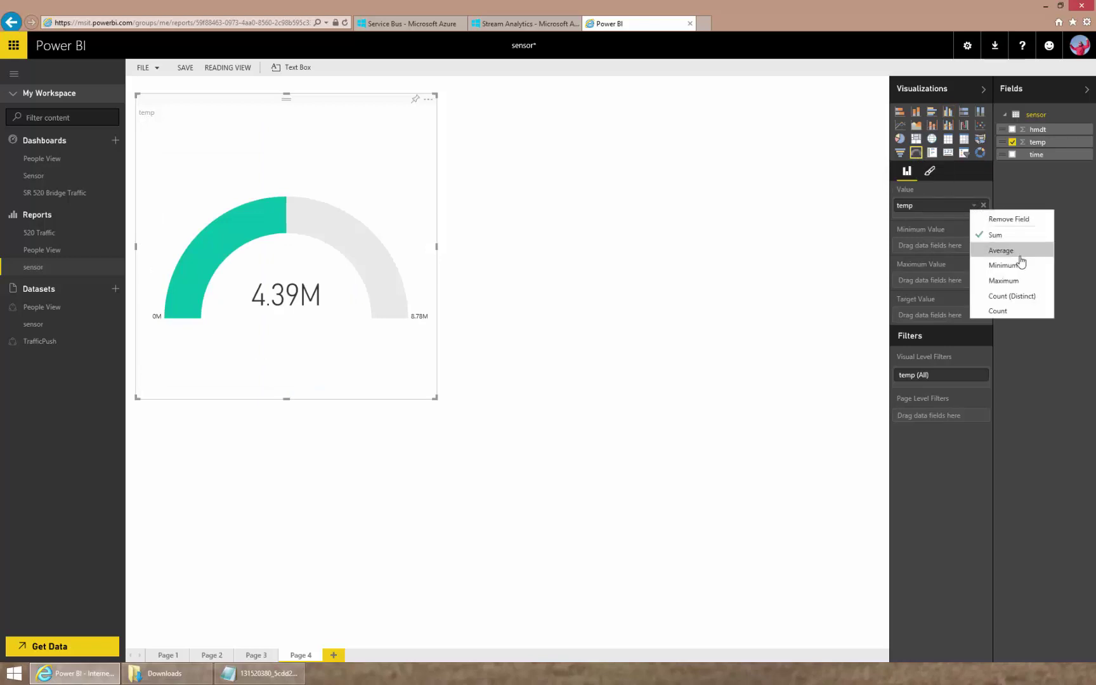
left_click(1027, 287)
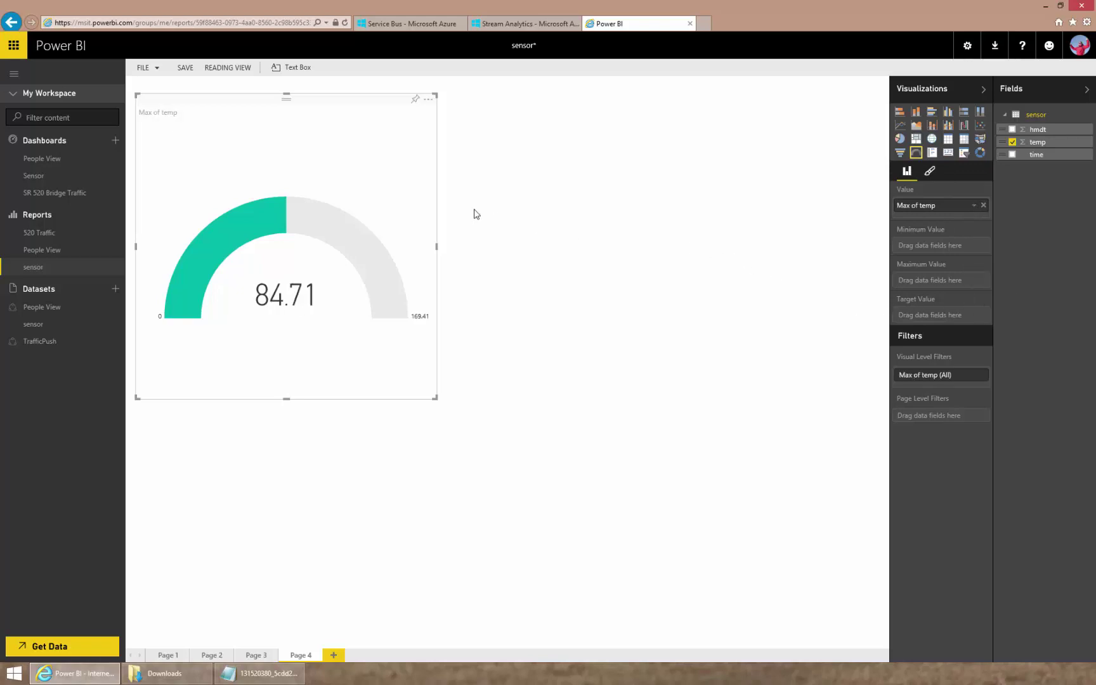
left_click(185, 69)
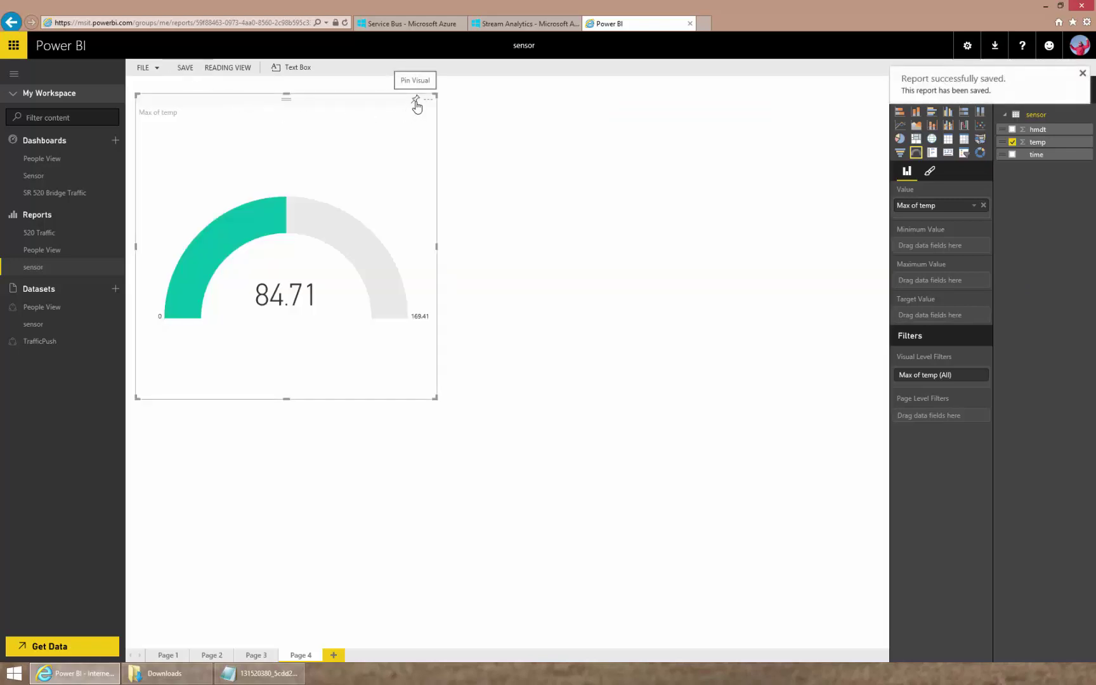
- Pin the gauge to the Sensor dashboard, and shrink its tile to fit directly beneath the Received Messages tile
left_click(416, 101)
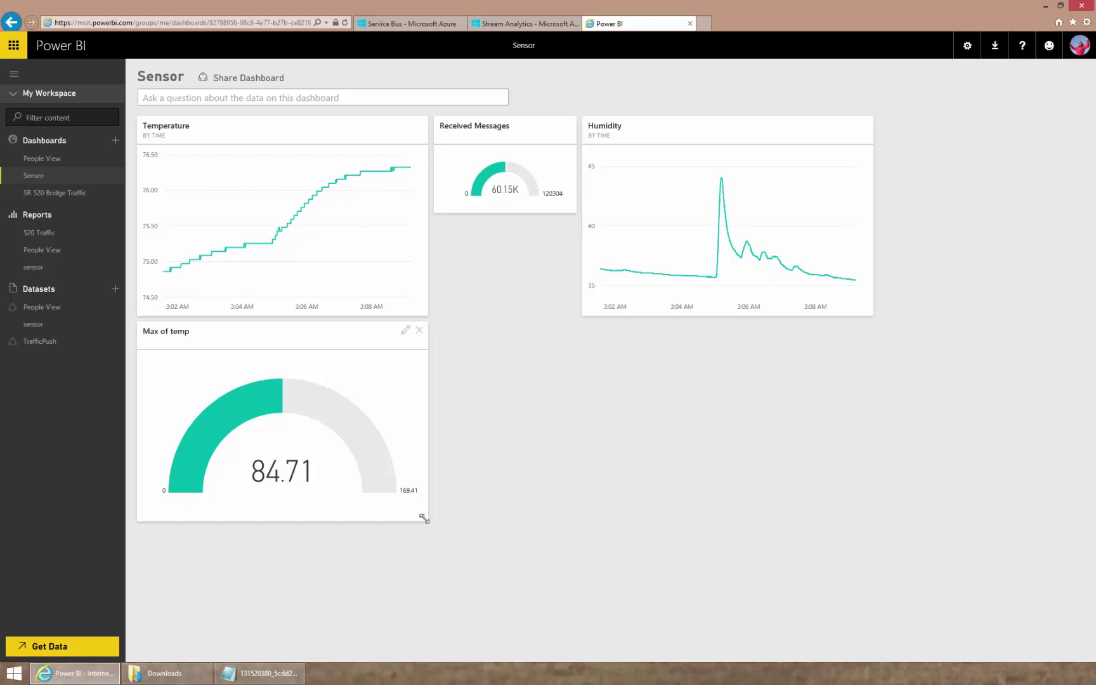
left_click_drag(421, 520, 274, 416)
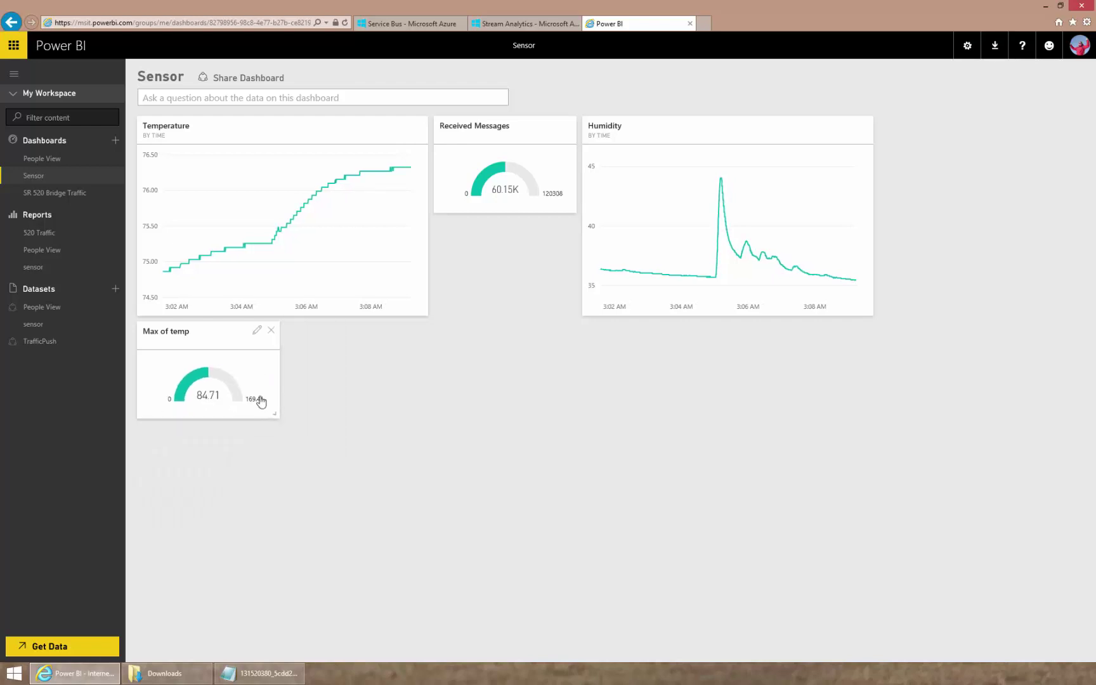
left_click_drag(277, 341, 511, 230)
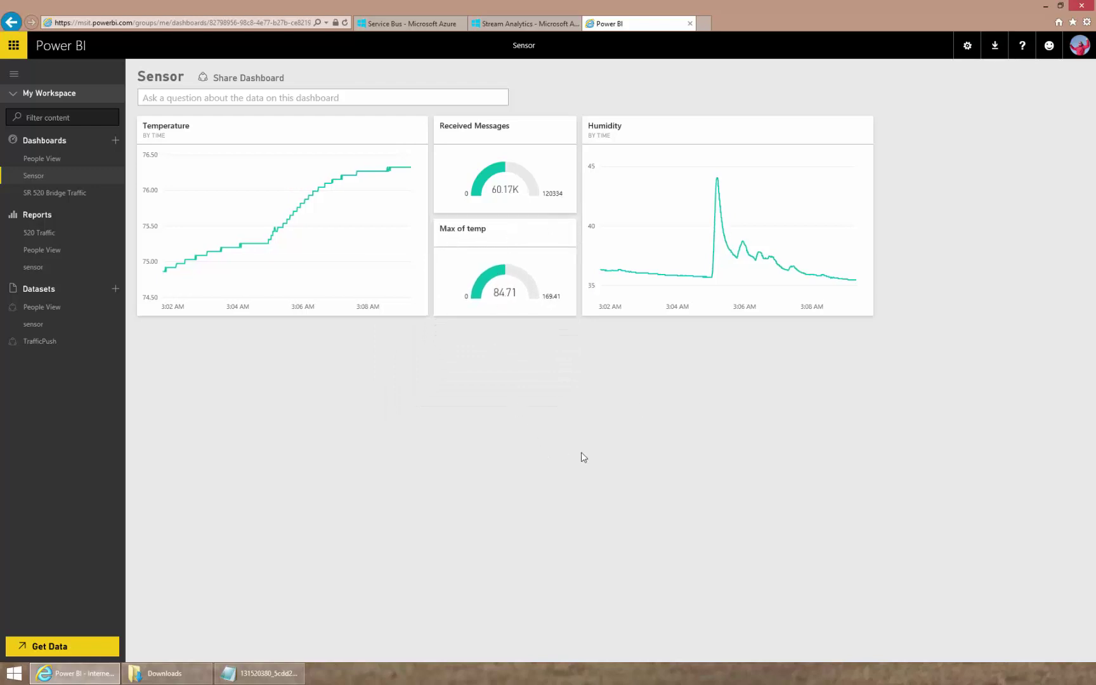